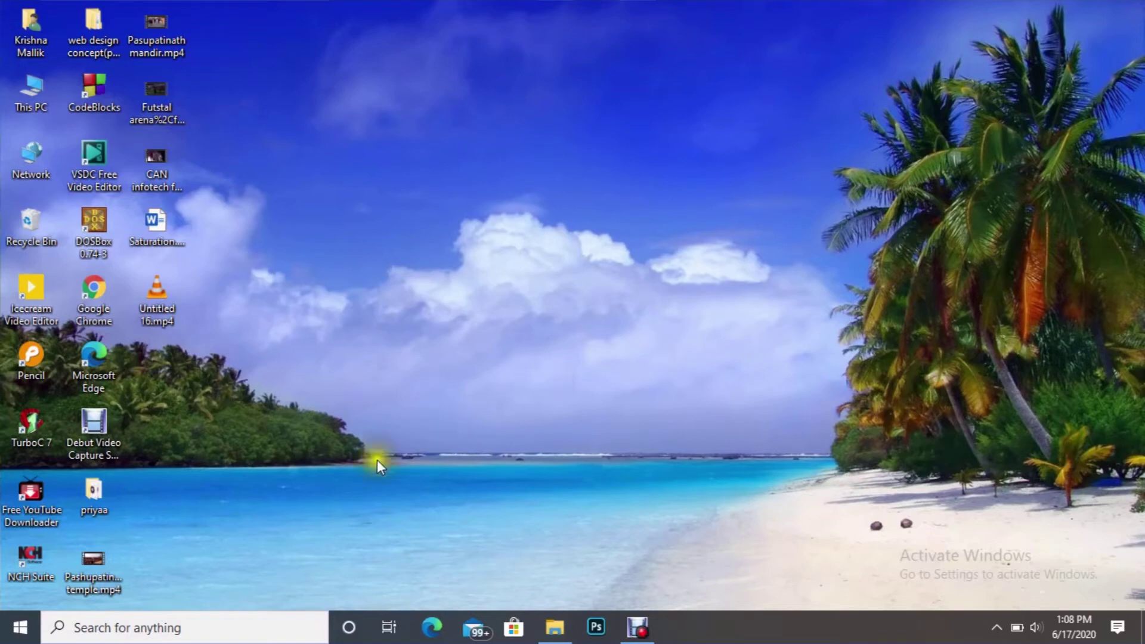
Open the Voice Recorder app from the list of installed apps.
click(21, 631)
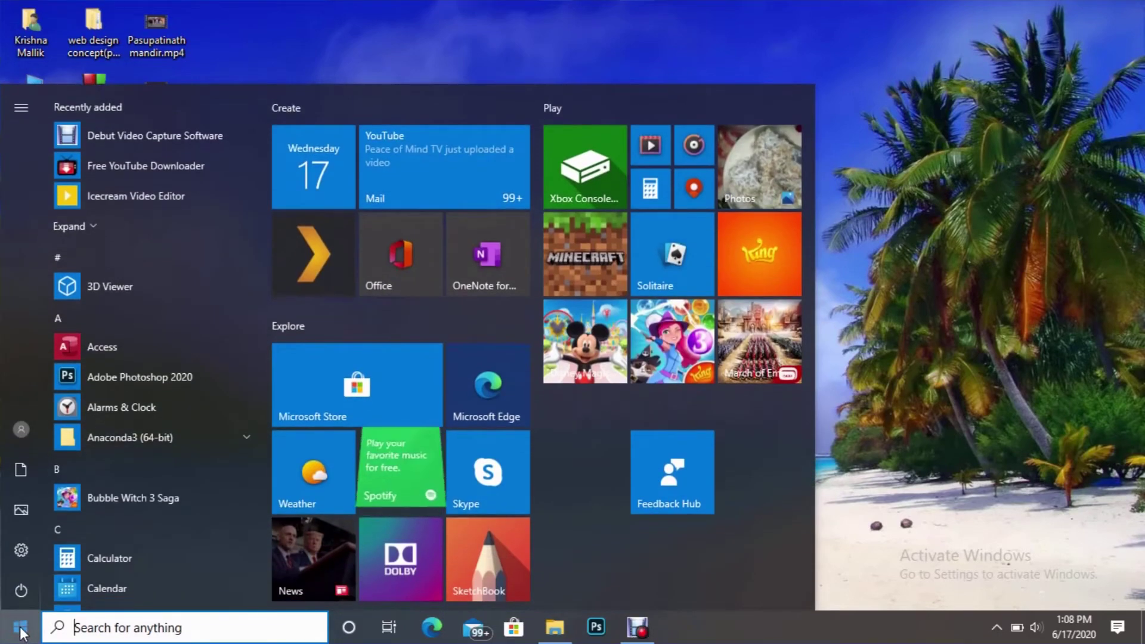
scroll(141, 503, down, 10)
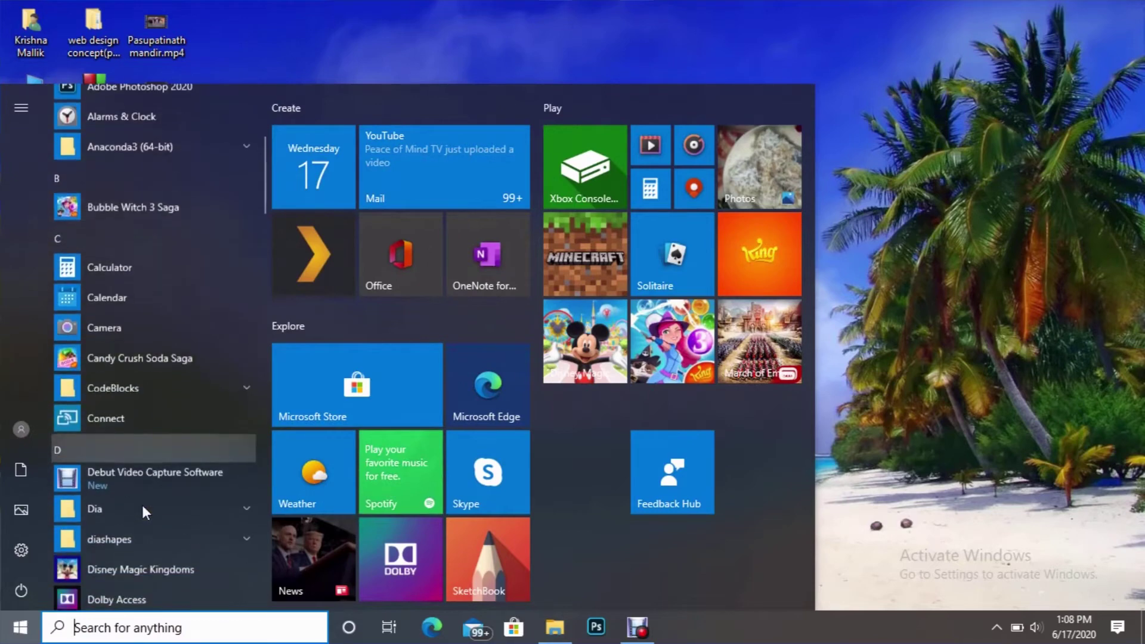
scroll(141, 504, down, 8)
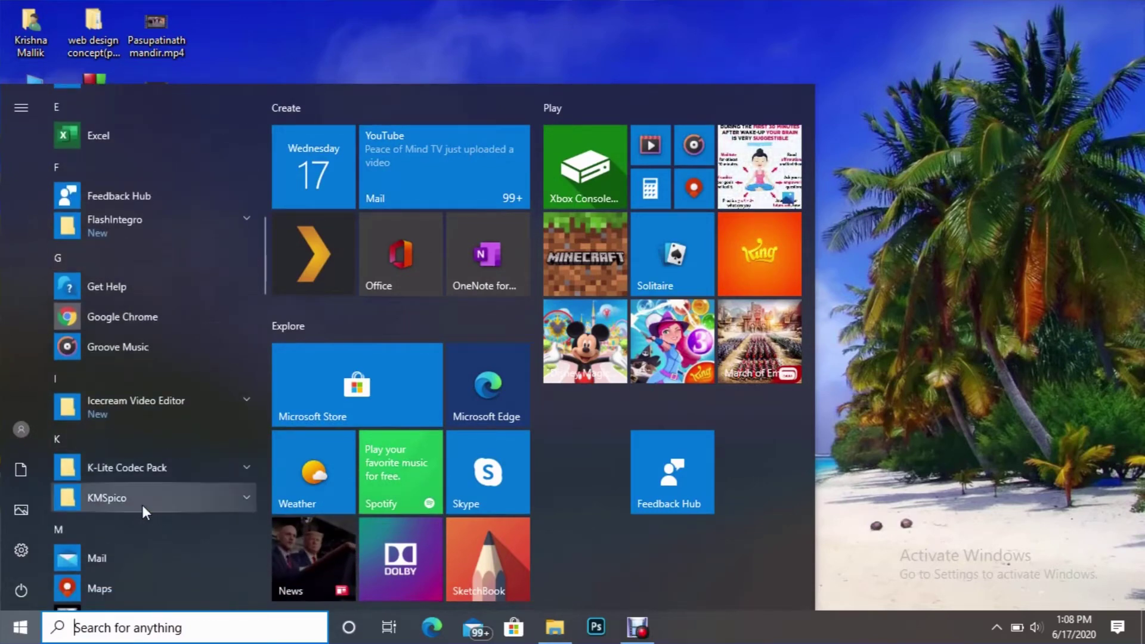
scroll(142, 505, down, 8)
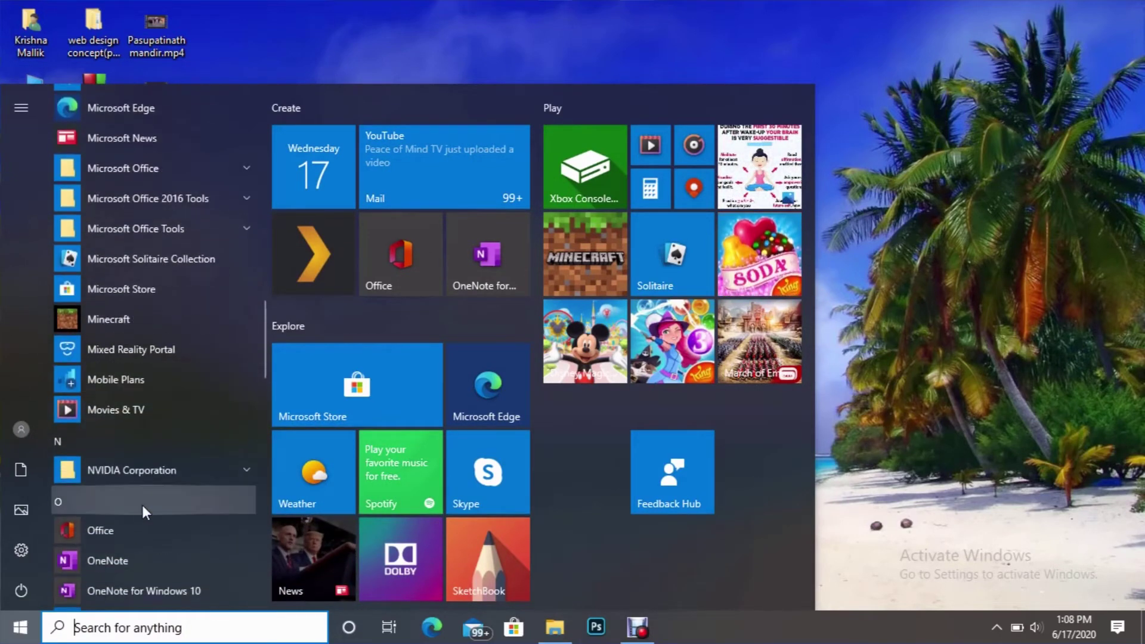
scroll(142, 503, down, 5)
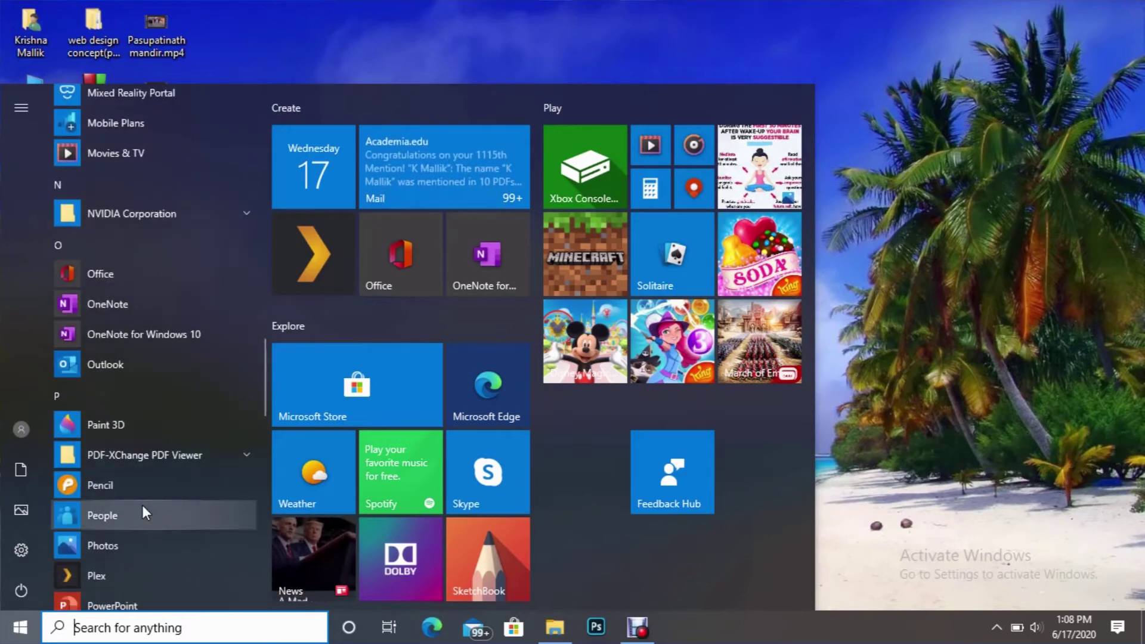
scroll(142, 504, down, 4)
scroll(142, 504, down, 4)
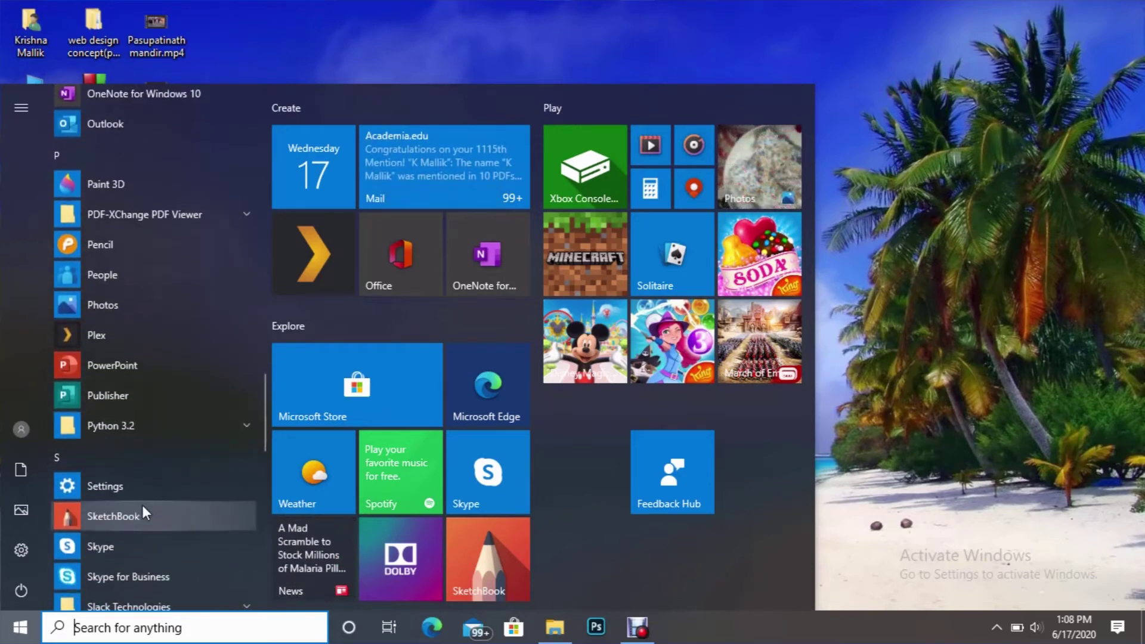
scroll(142, 505, down, 2)
scroll(142, 505, down, 6)
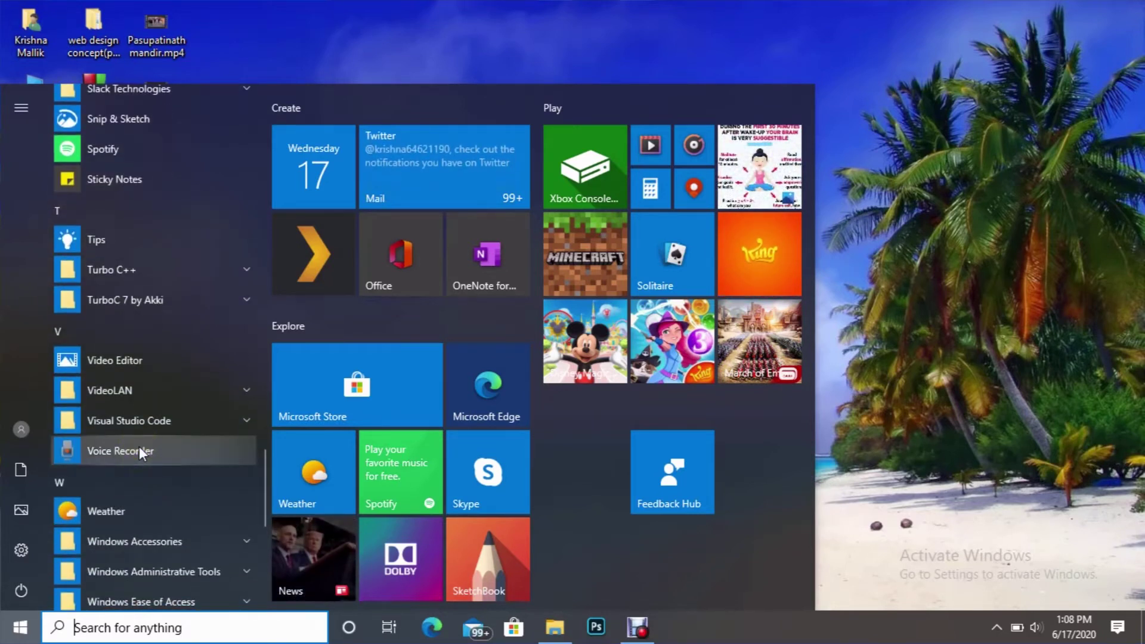
right_click(139, 449)
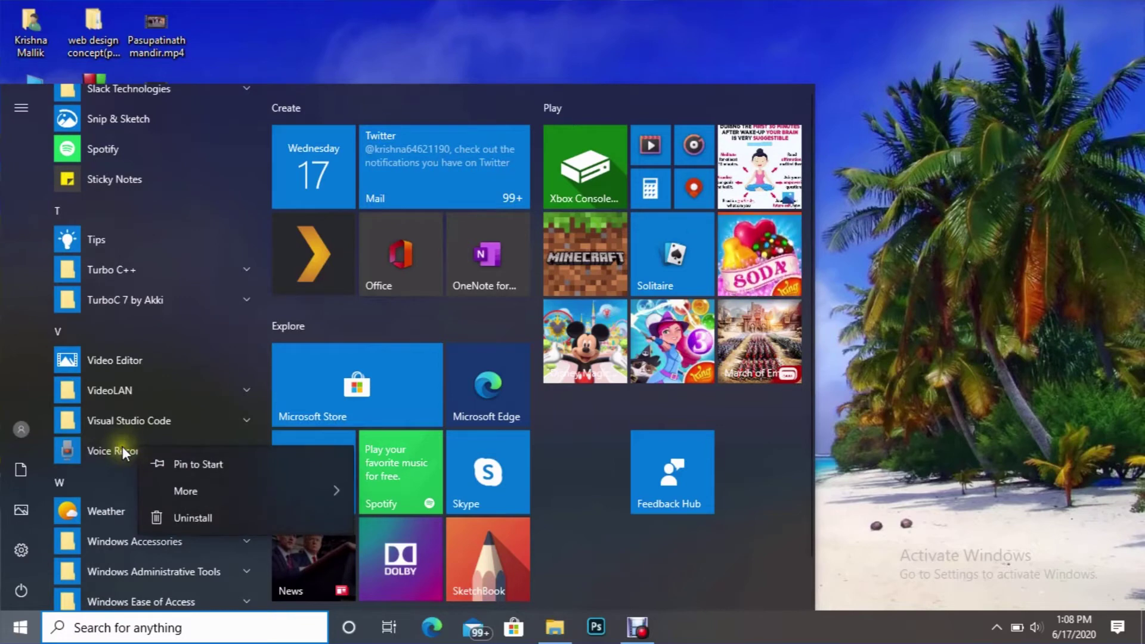
click(124, 453)
click(123, 453)
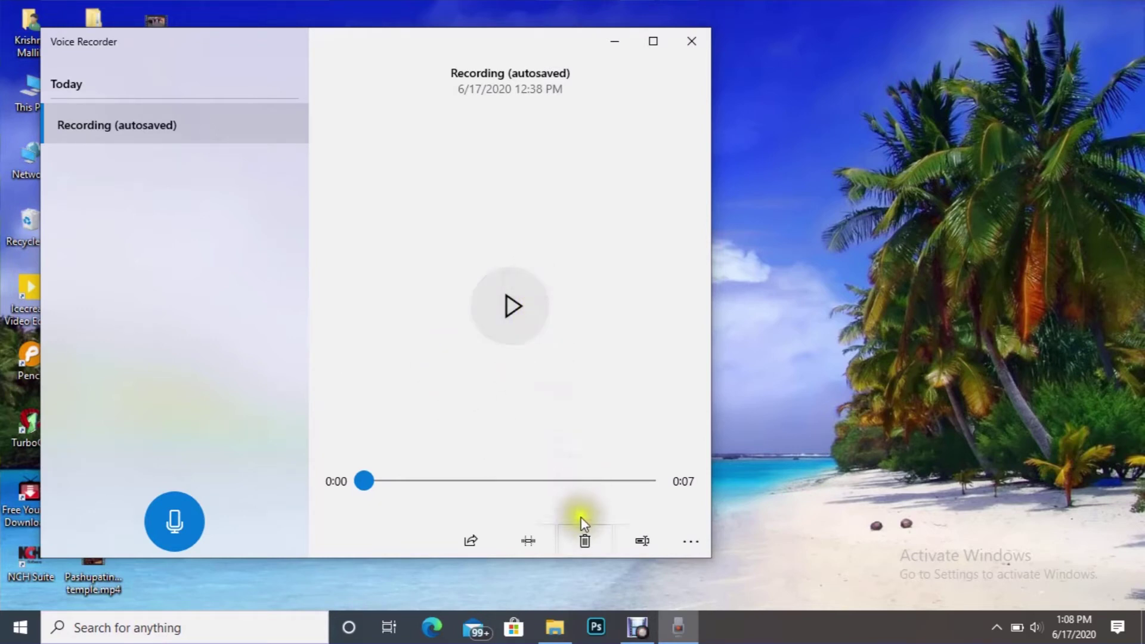
Delete the autosaved recording and record a new voice clip about 32 seconds long.
click(584, 541)
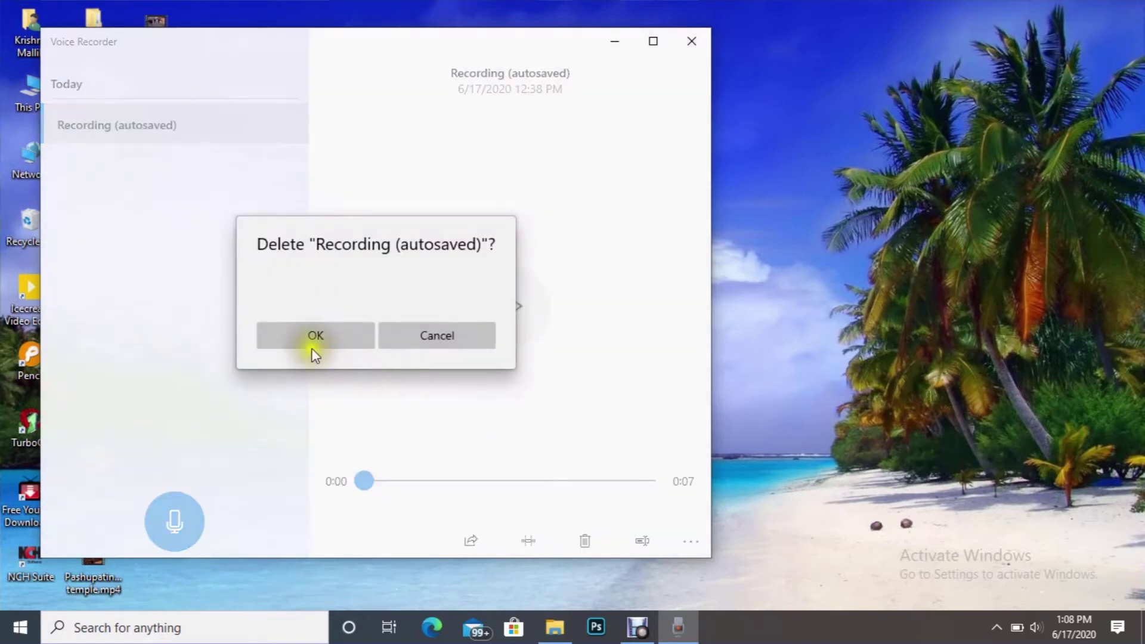
click(313, 349)
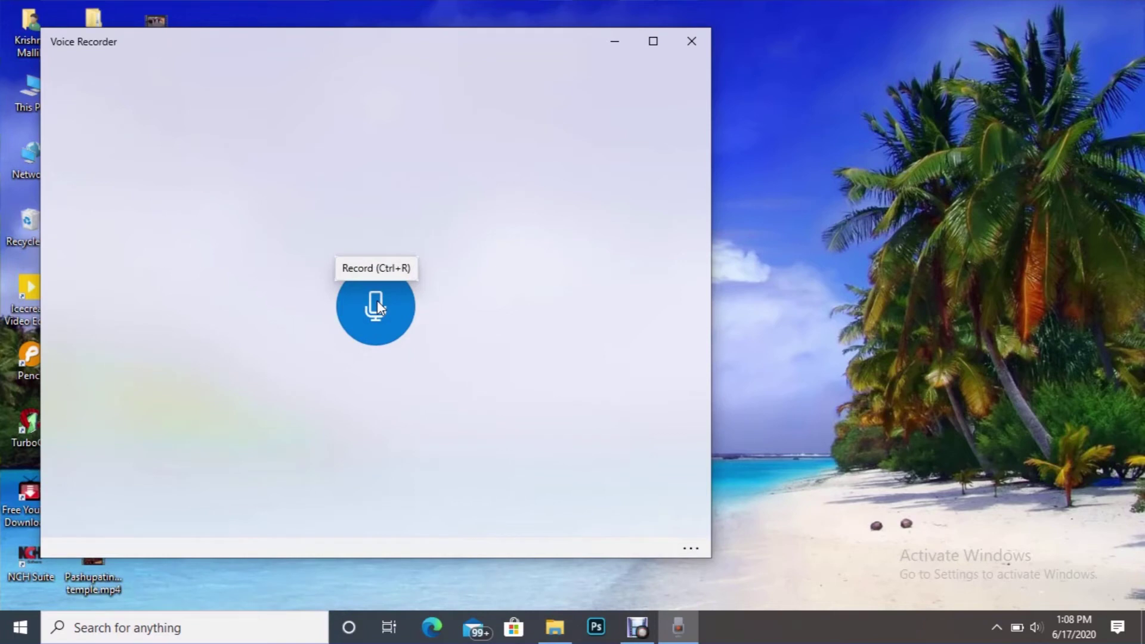
click(377, 305)
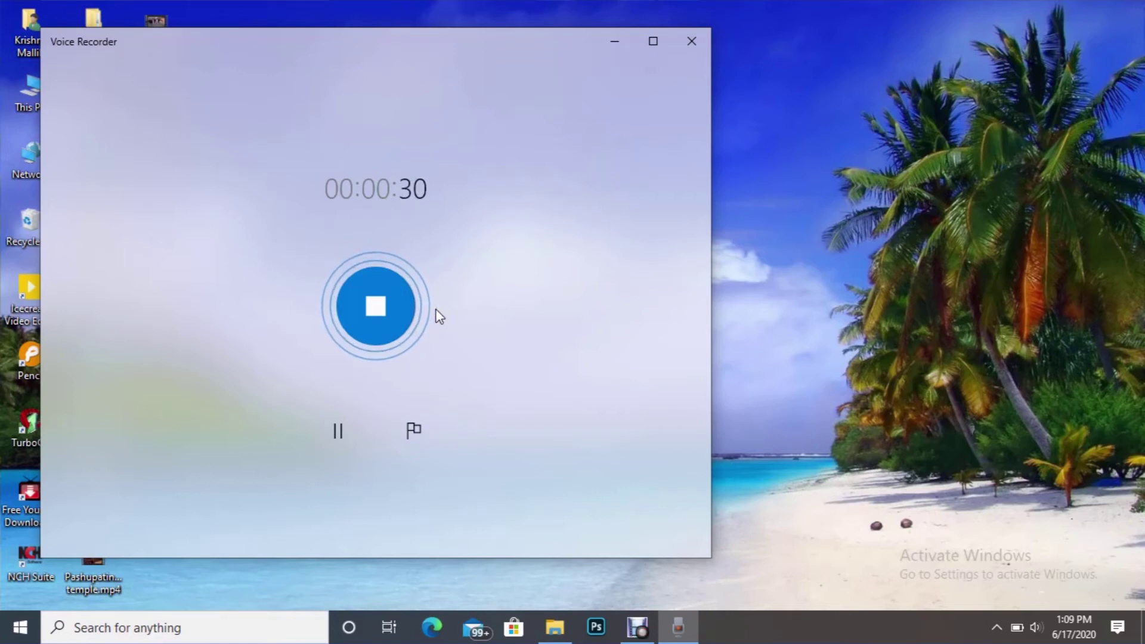
click(394, 310)
click(385, 306)
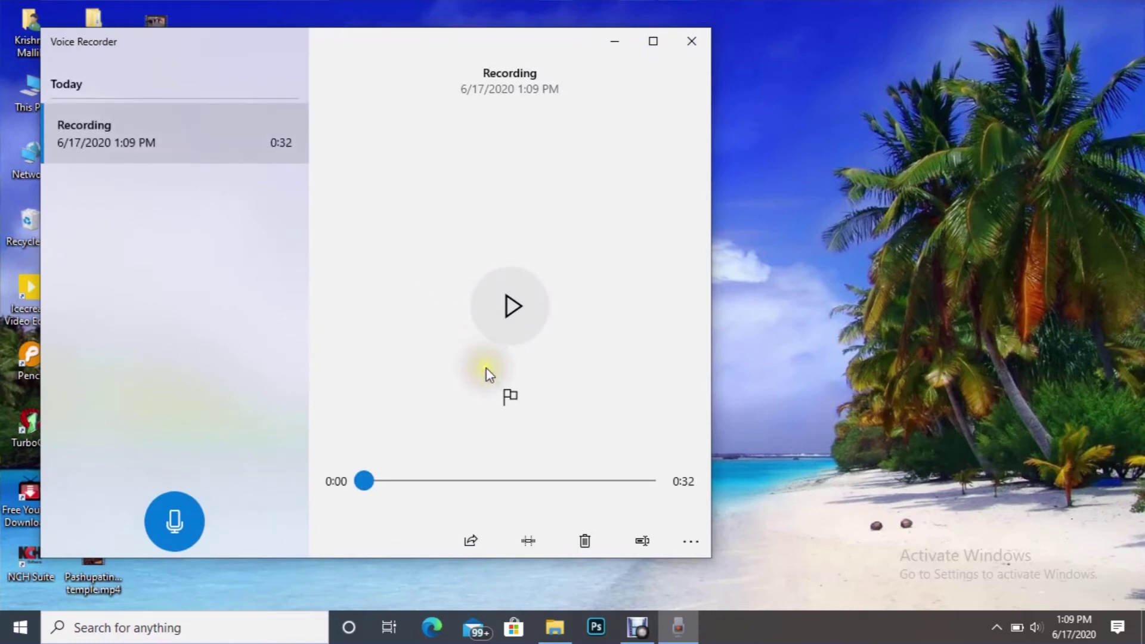
Play back the new recording and raise the system speaker volume to 100 while it plays.
click(516, 307)
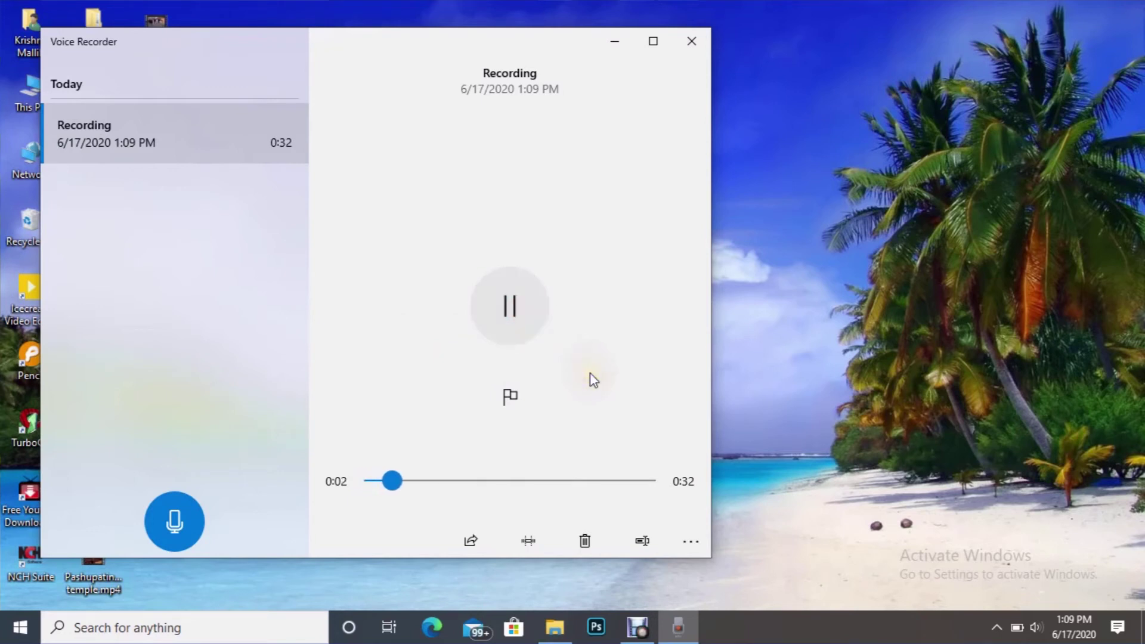
key(XF86AudioRaiseVolume)
key(XF86AudioRaiseVolume)
key(XF86AudioRaiseVolume)
key(XF86AudioRaiseVolume)
key(XF86AudioRaiseVolume)
key(XF86AudioRaiseVolume)
key(XF86AudioRaiseVolume)
key(XF86AudioRaiseVolume)
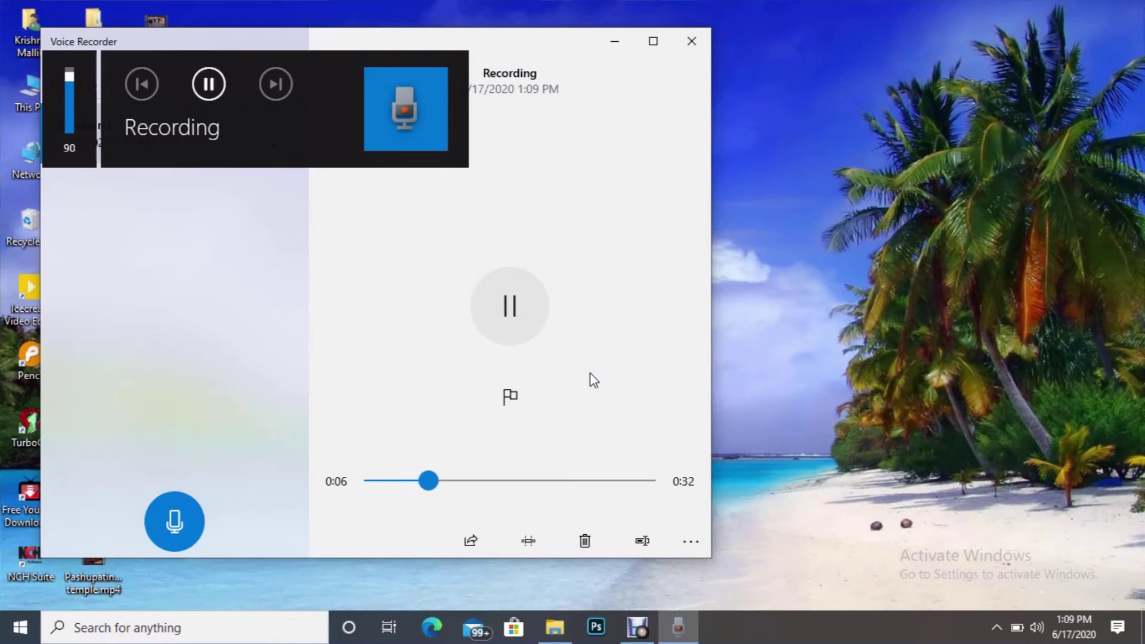
key(XF86AudioRaiseVolume)
key(XF86AudioRaiseVolume)
key(XF86AudioRaiseVolume)
key(XF86AudioRaiseVolume)
key(XF86AudioRaiseVolume)
key(XF86AudioRaiseVolume)
key(XF86AudioRaiseVolume)
key(XF86AudioRaiseVolume)
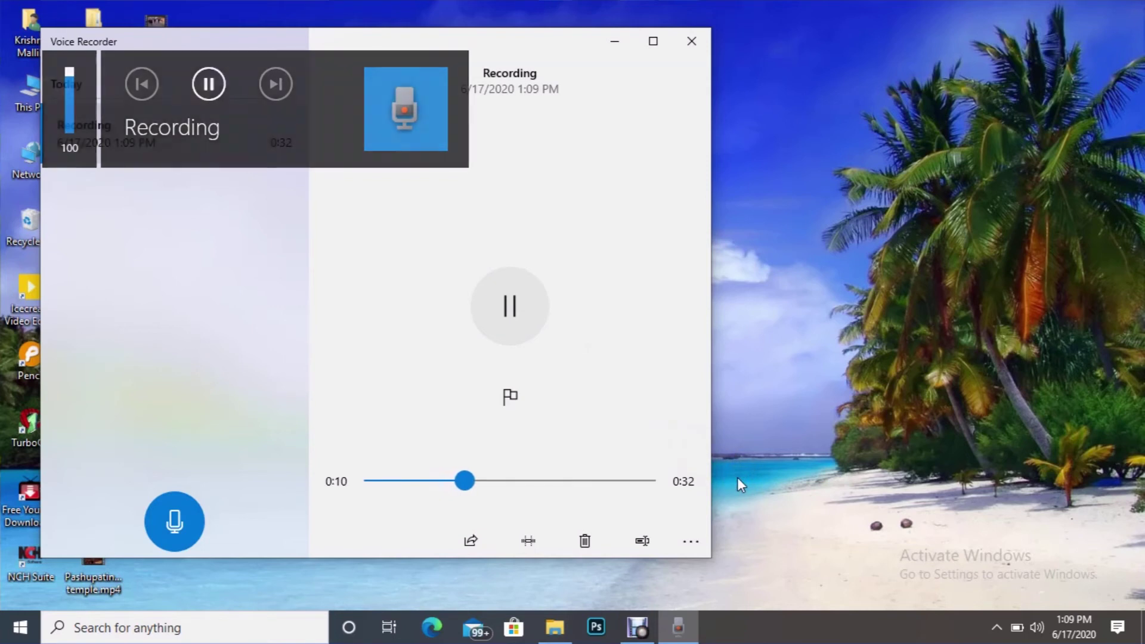
click(1038, 637)
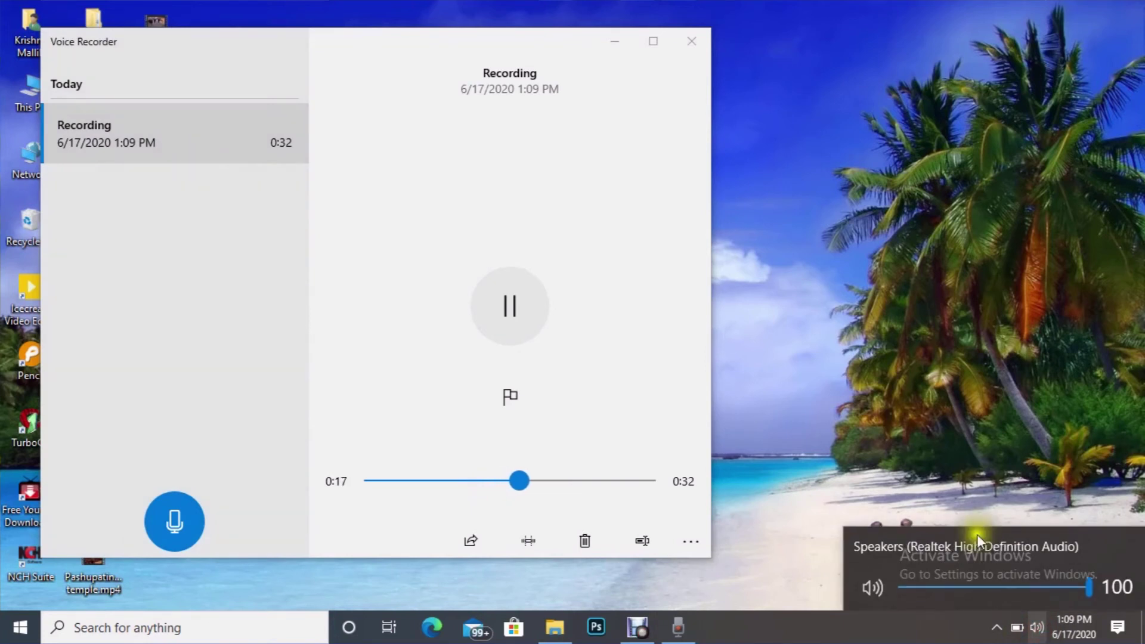
click(918, 418)
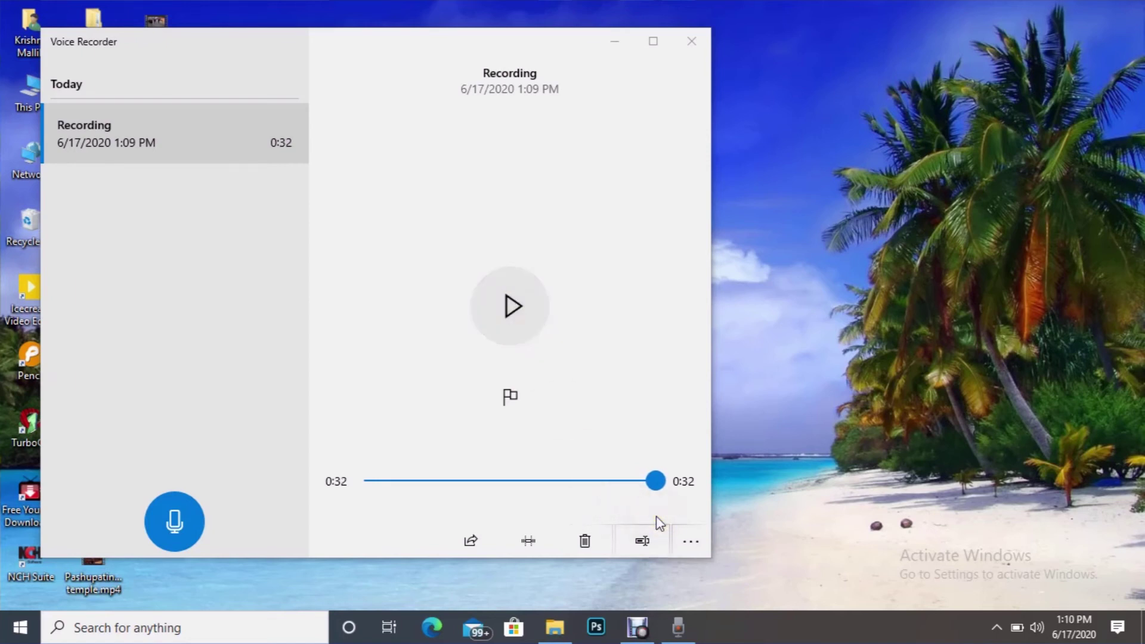
Open the recording's file location, examine the Recording.m4a file in the Sound recordings folder, and close the folder window.
click(691, 541)
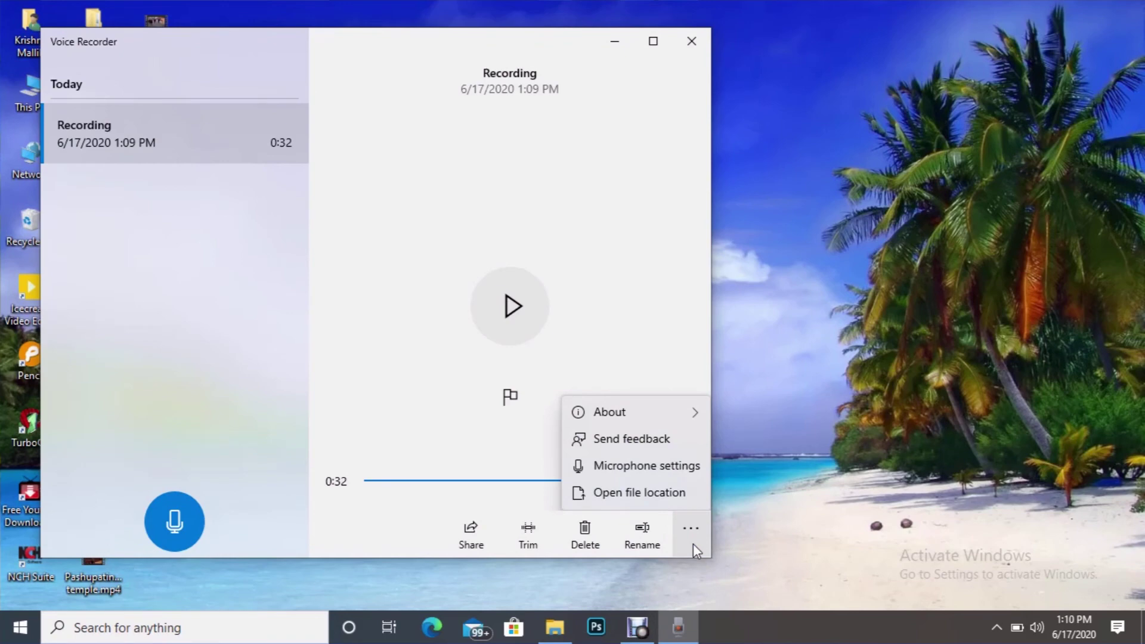
click(672, 495)
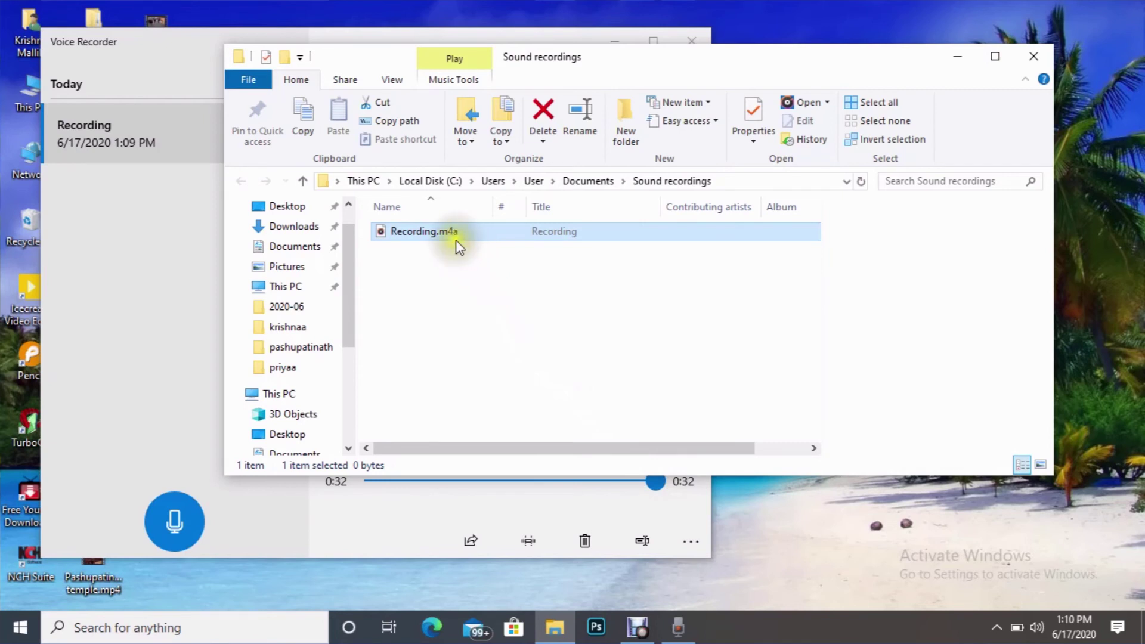
mouse_move(458, 245)
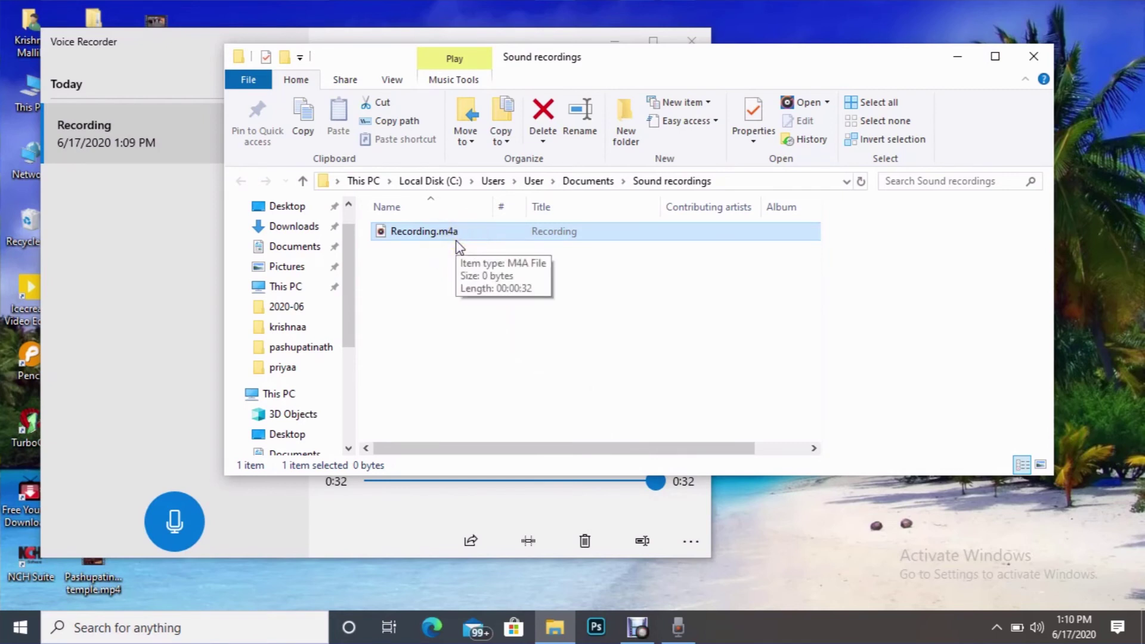
click(436, 238)
click(840, 237)
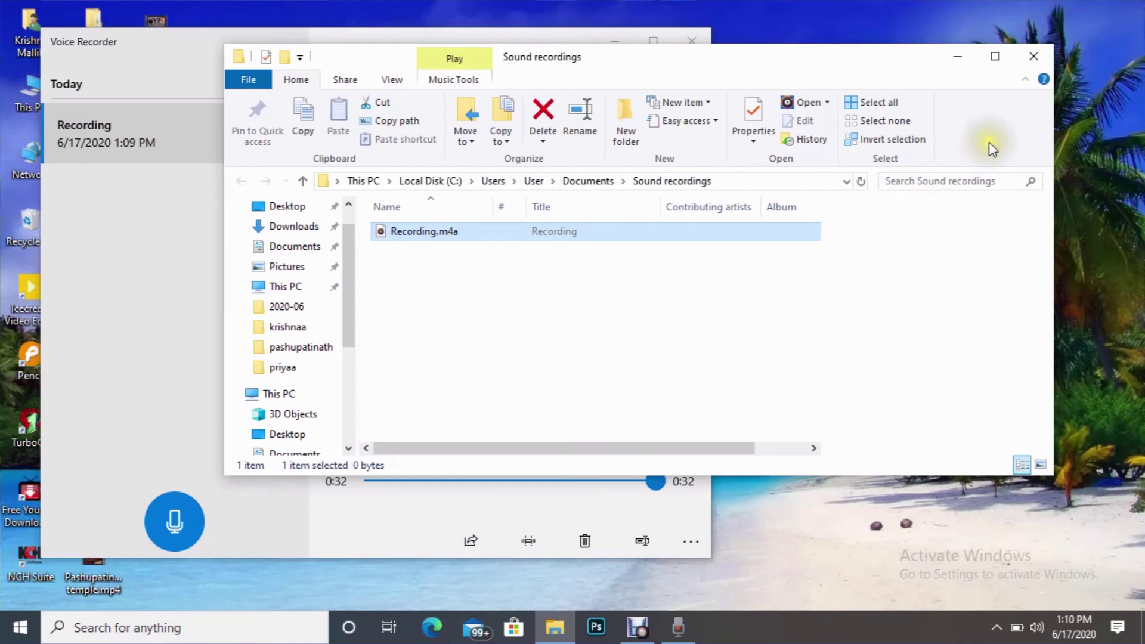
click(1042, 56)
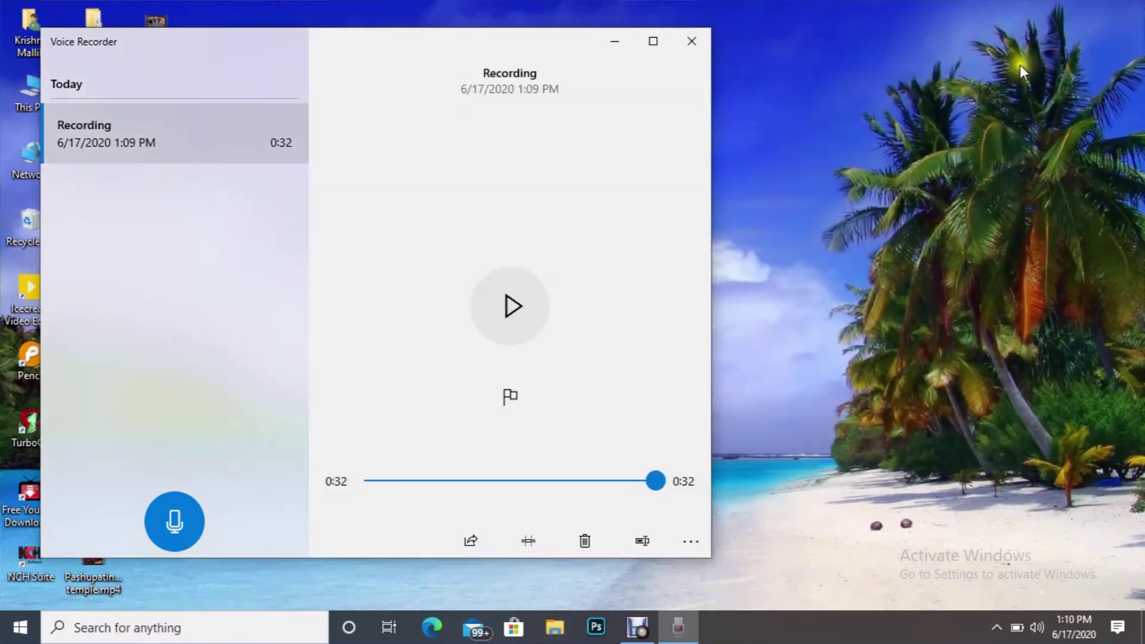